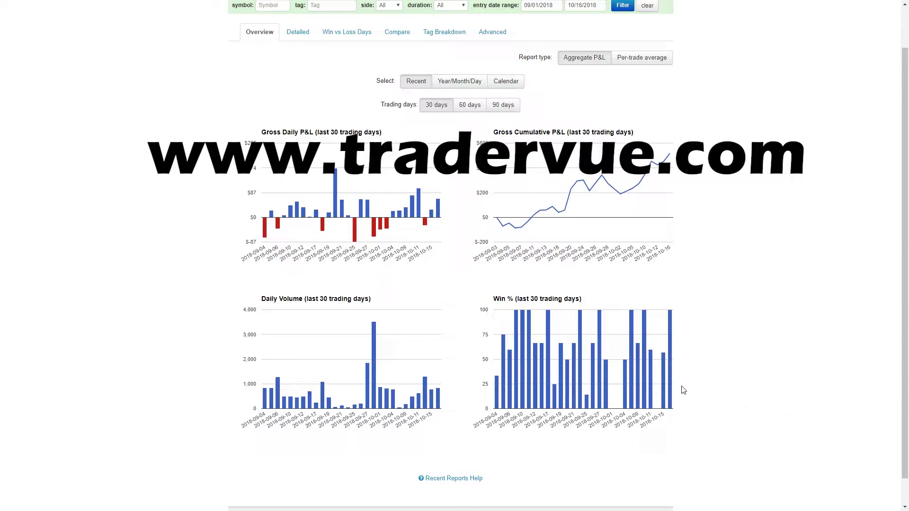
{"action": "scroll", "coordinate": [679, 375], "scroll_direction": "up", "scroll_amount": 1}
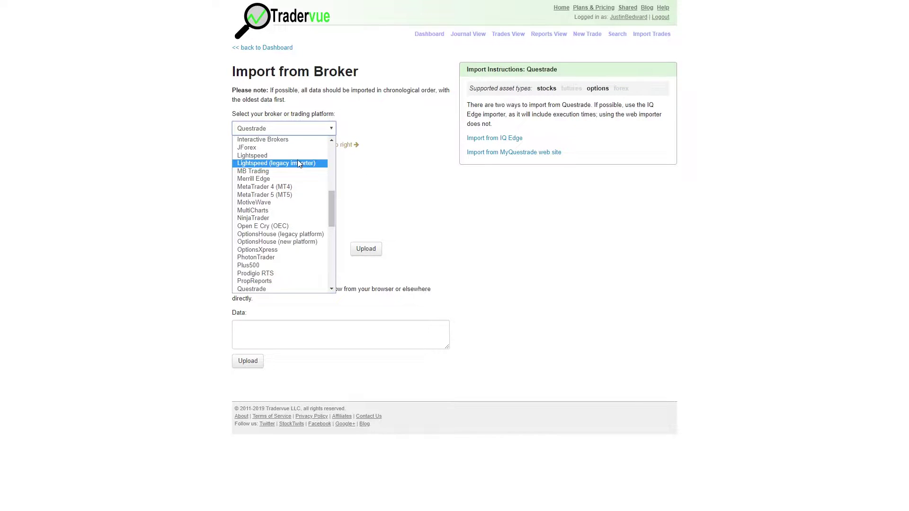
{"action": "scroll", "coordinate": [290, 214], "scroll_direction": "down", "scroll_amount": 5}
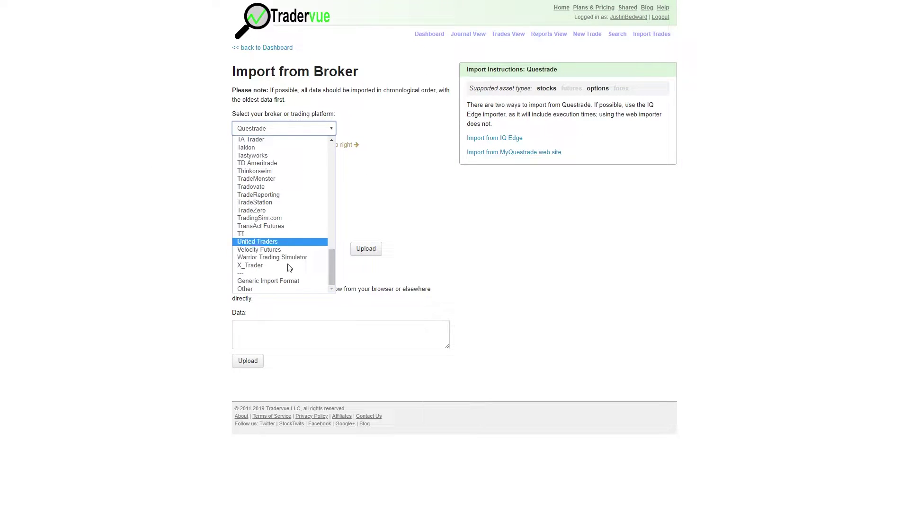
{"action": "scroll", "coordinate": [286, 274], "scroll_direction": "up", "scroll_amount": 8}
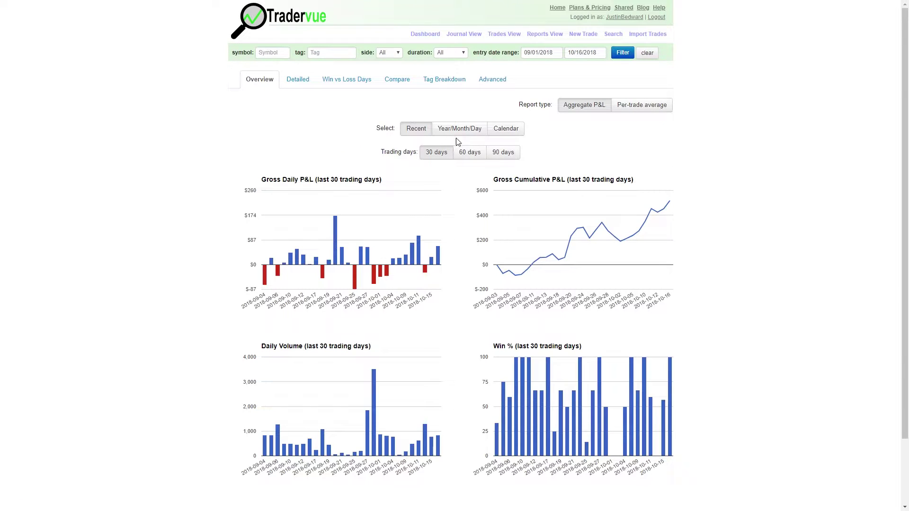
{"action": "scroll", "coordinate": [510, 124], "scroll_direction": "down", "scroll_amount": 1}
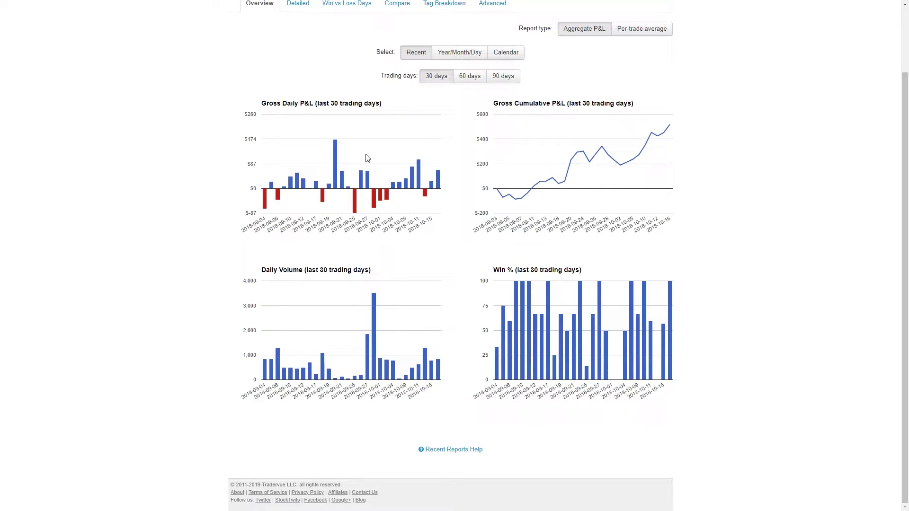
Show the last 60 trading days, then view the Detailed statistics and Win vs Loss Days reports
{"action": "left_click", "coordinate": [456, 78]}
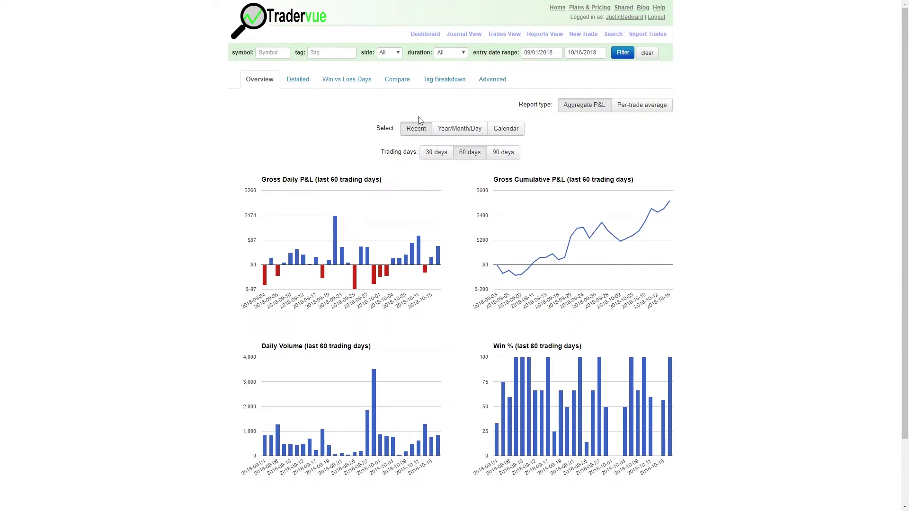
{"action": "scroll", "coordinate": [369, 100], "scroll_direction": "down", "scroll_amount": 1}
{"action": "left_click", "coordinate": [298, 33]}
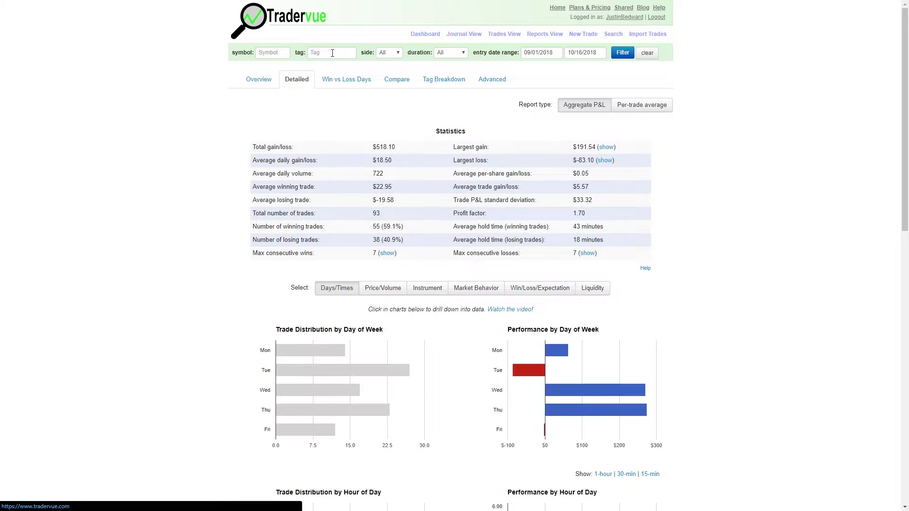
{"action": "scroll", "coordinate": [426, 167], "scroll_direction": "down", "scroll_amount": 1}
{"action": "scroll", "coordinate": [426, 167], "scroll_direction": "down", "scroll_amount": 2}
{"action": "scroll", "coordinate": [423, 163], "scroll_direction": "down", "scroll_amount": 2}
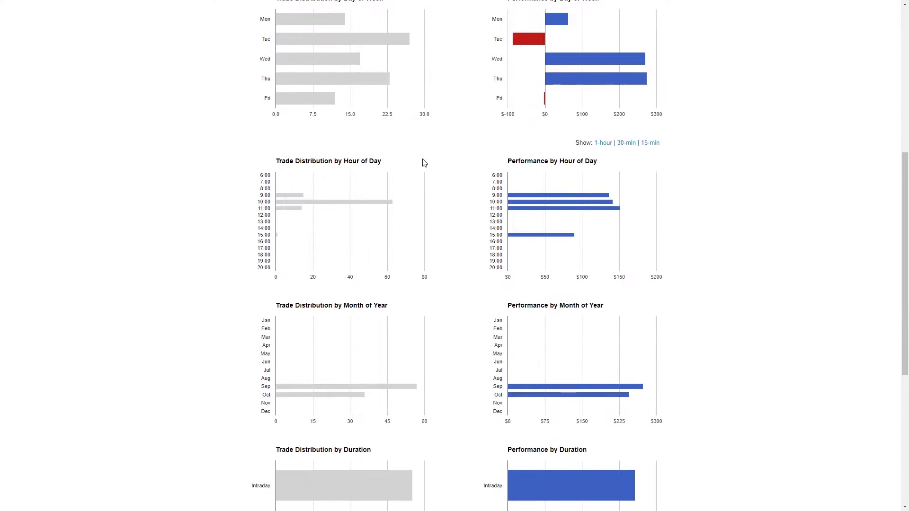
{"action": "scroll", "coordinate": [539, 183], "scroll_direction": "up", "scroll_amount": 1}
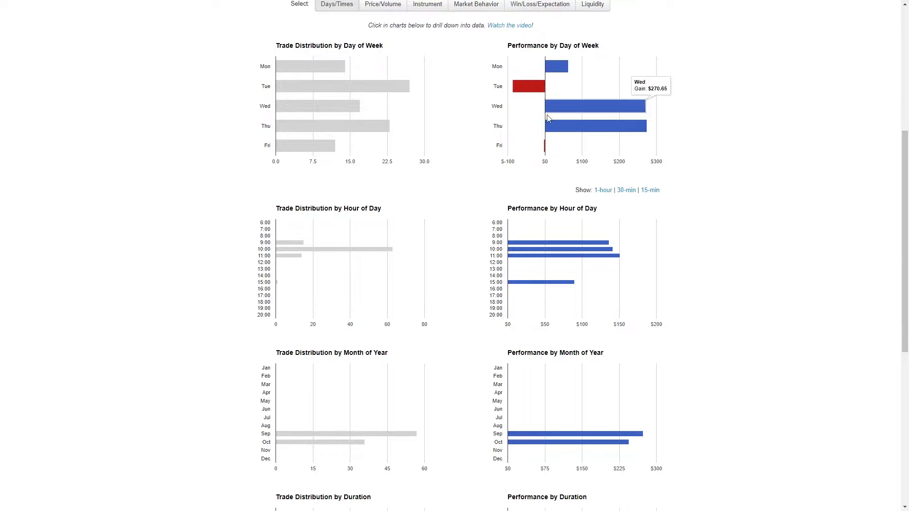
{"action": "scroll", "coordinate": [582, 114], "scroll_direction": "down", "scroll_amount": 1}
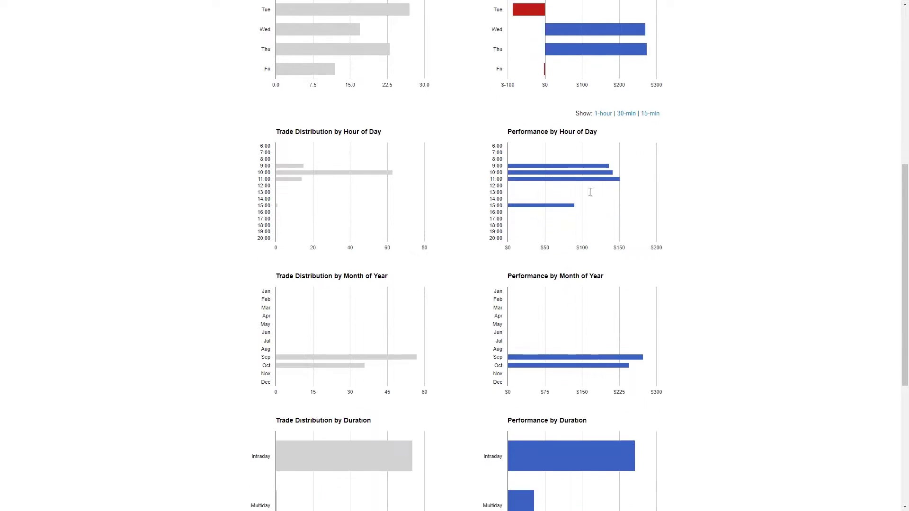
{"action": "scroll", "coordinate": [578, 178], "scroll_direction": "down", "scroll_amount": 2}
{"action": "scroll", "coordinate": [540, 203], "scroll_direction": "down", "scroll_amount": 1}
{"action": "scroll", "coordinate": [501, 209], "scroll_direction": "down", "scroll_amount": 1}
{"action": "scroll", "coordinate": [490, 184], "scroll_direction": "up", "scroll_amount": 7}
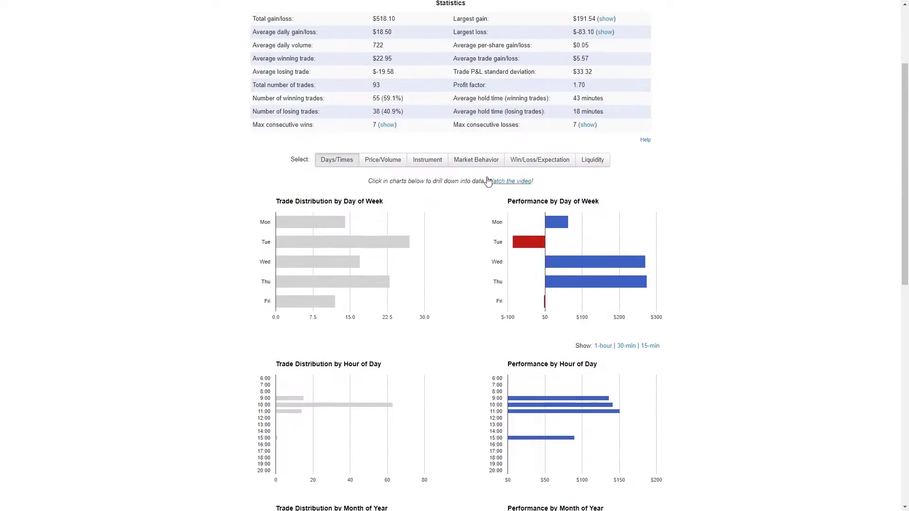
{"action": "scroll", "coordinate": [434, 168], "scroll_direction": "up", "scroll_amount": 2}
{"action": "scroll", "coordinate": [395, 85], "scroll_direction": "down", "scroll_amount": 1}
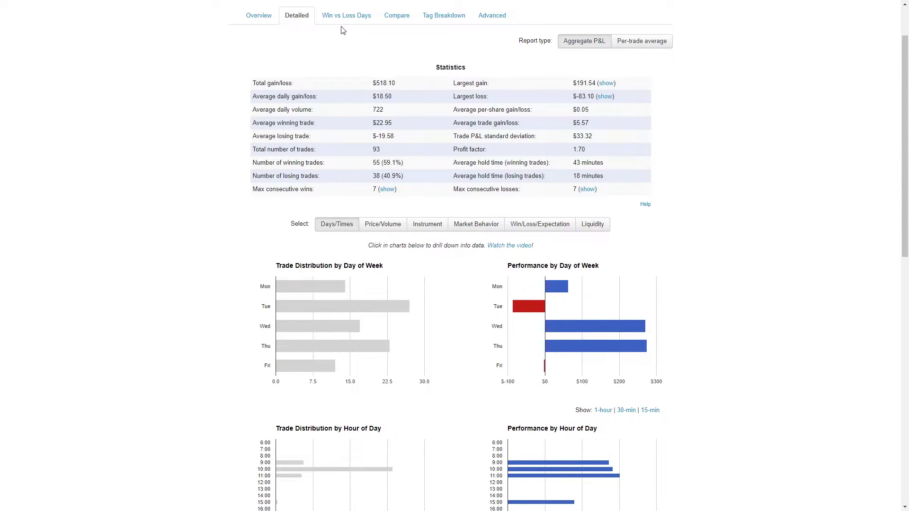
{"action": "left_click", "coordinate": [350, 19]}
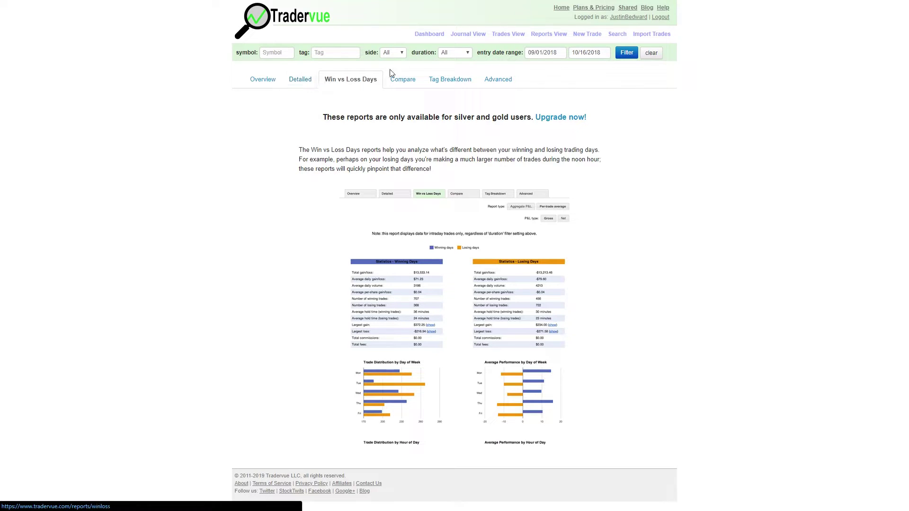
Browse the Compare and Tag Breakdown reports, returning to the Detailed statistics report
{"action": "left_click", "coordinate": [406, 83]}
{"action": "left_click", "coordinate": [437, 83]}
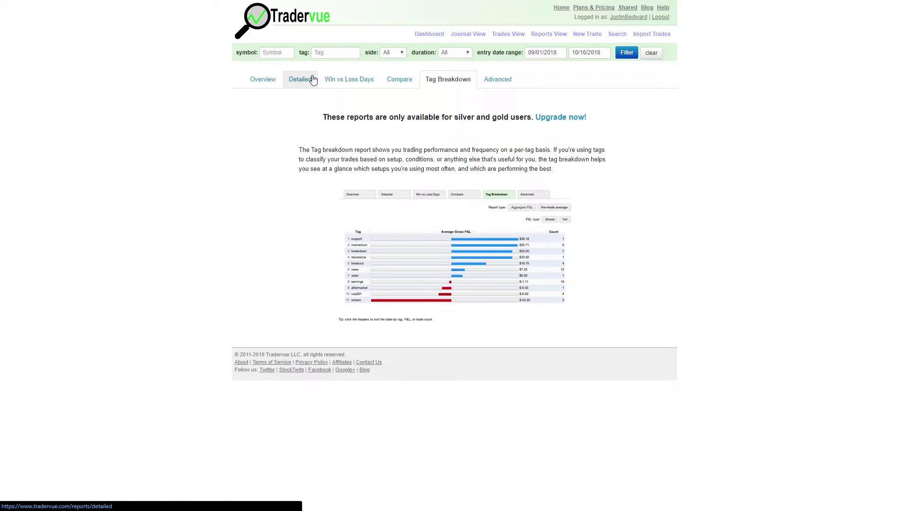
{"action": "left_click", "coordinate": [302, 80]}
{"action": "left_click", "coordinate": [262, 80]}
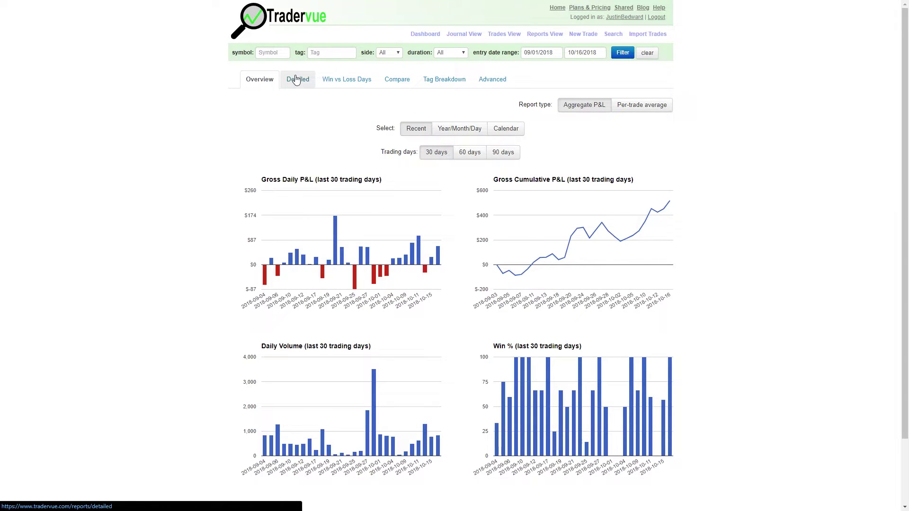
{"action": "left_click", "coordinate": [302, 79]}
{"action": "scroll", "coordinate": [388, 229], "scroll_direction": "down", "scroll_amount": 2}
{"action": "scroll", "coordinate": [326, 171], "scroll_direction": "up", "scroll_amount": 1}
{"action": "scroll", "coordinate": [326, 170], "scroll_direction": "down", "scroll_amount": 1}
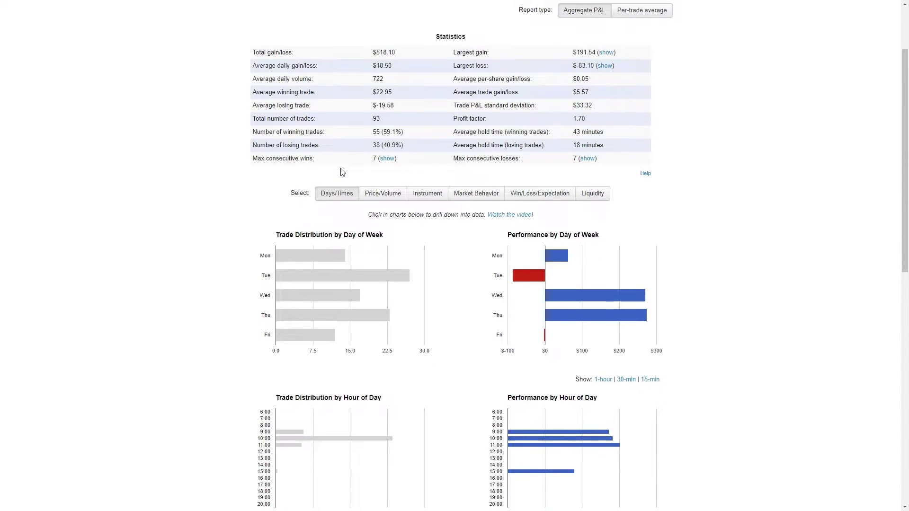
{"action": "scroll", "coordinate": [334, 170], "scroll_direction": "down", "scroll_amount": 1}
{"action": "scroll", "coordinate": [341, 170], "scroll_direction": "down", "scroll_amount": 1}
{"action": "scroll", "coordinate": [340, 172], "scroll_direction": "up", "scroll_amount": 1}
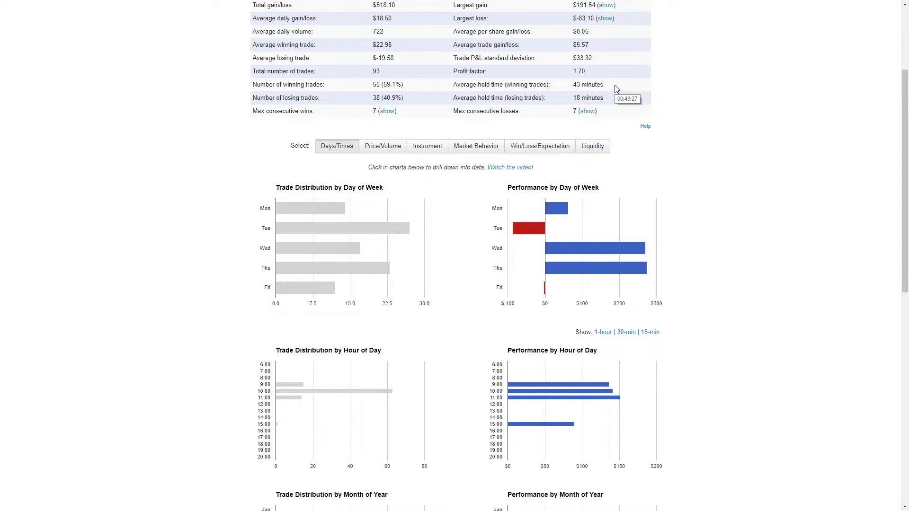
{"action": "scroll", "coordinate": [617, 85], "scroll_direction": "up", "scroll_amount": 1}
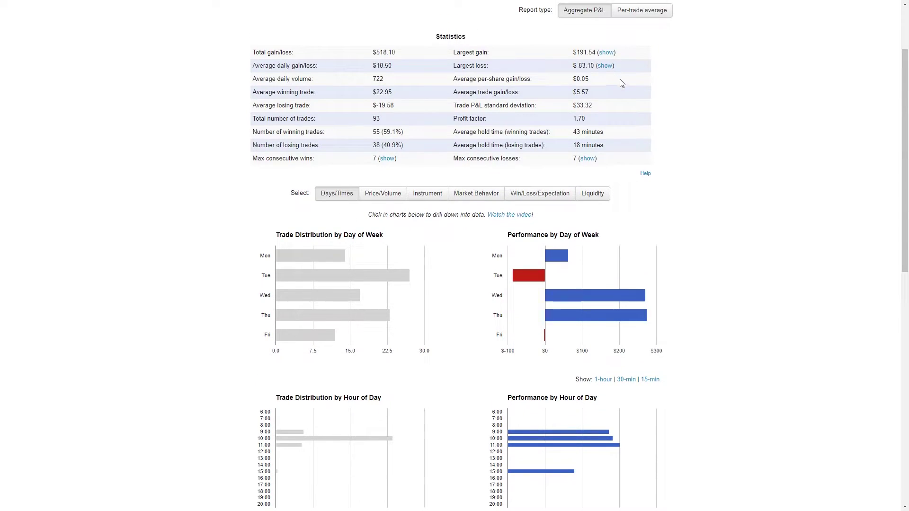
Show the trade behind the Largest gain, the $191.54 TLRY trade
{"action": "left_click", "coordinate": [602, 54]}
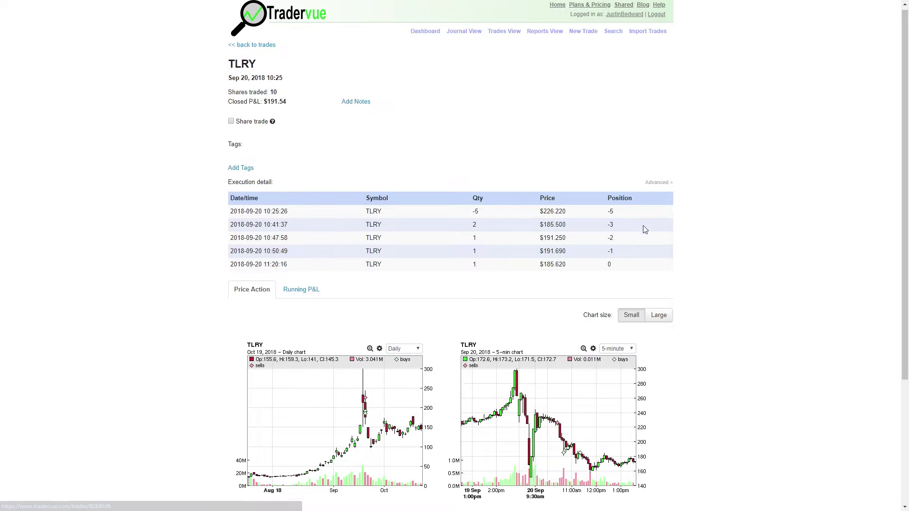
{"action": "scroll", "coordinate": [588, 347], "scroll_direction": "down", "scroll_amount": 2}
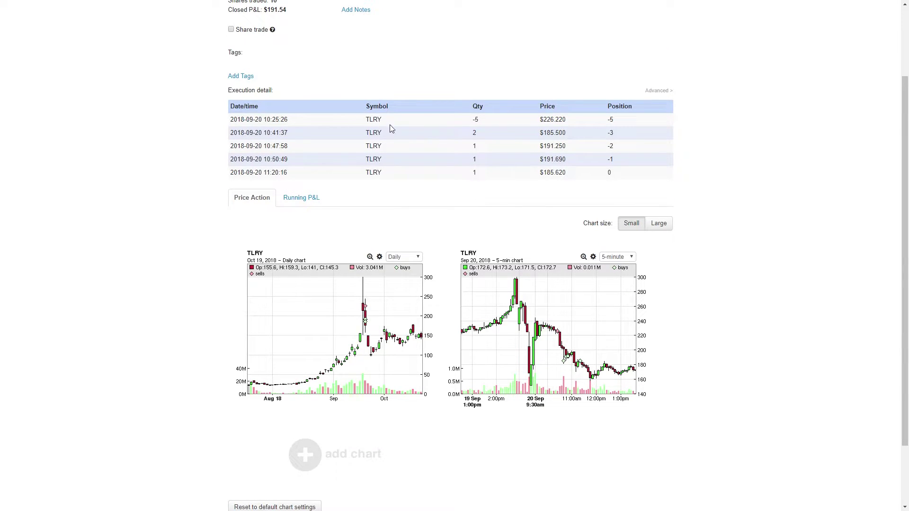
{"action": "scroll", "coordinate": [461, 290], "scroll_direction": "down", "scroll_amount": 1}
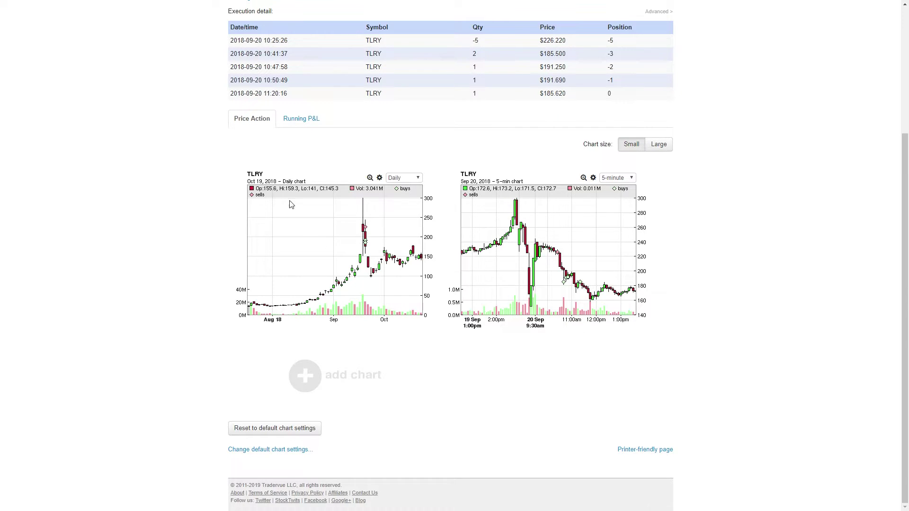
{"action": "scroll", "coordinate": [445, 236], "scroll_direction": "up", "scroll_amount": 2}
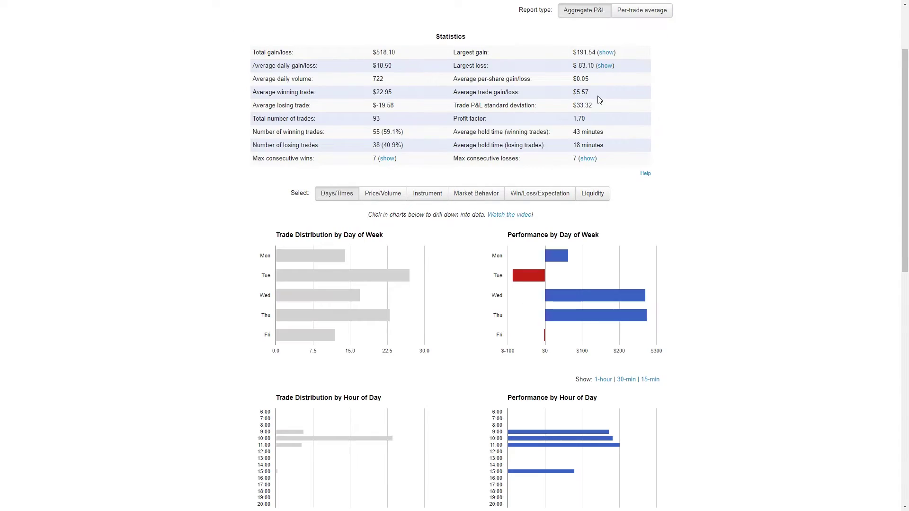
Show the trade behind the Largest loss, the $-83.10 TLRY trade
{"action": "left_click", "coordinate": [604, 71]}
{"action": "scroll", "coordinate": [525, 351], "scroll_direction": "down", "scroll_amount": 2}
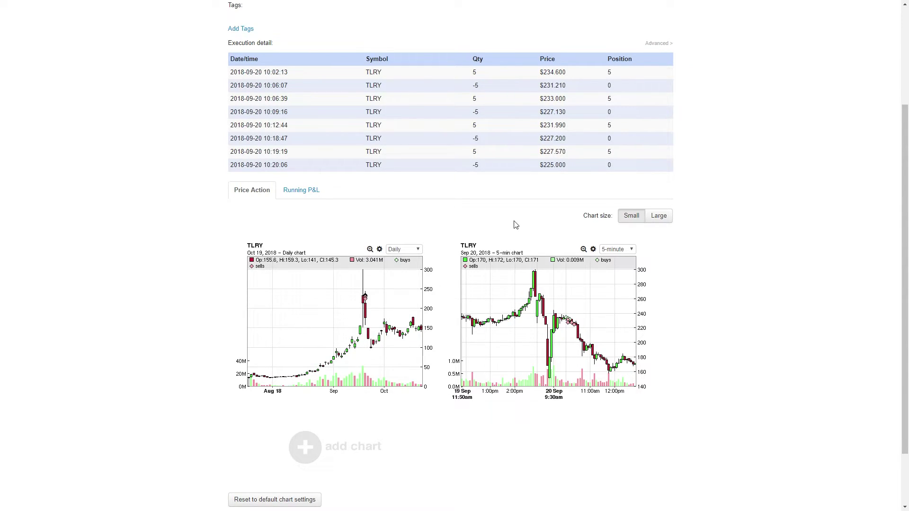
{"action": "scroll", "coordinate": [472, 186], "scroll_direction": "up", "scroll_amount": 5}
Return to Reports View via a brief look at Journal View, landing on the 30-day charts
{"action": "left_click", "coordinate": [546, 34]}
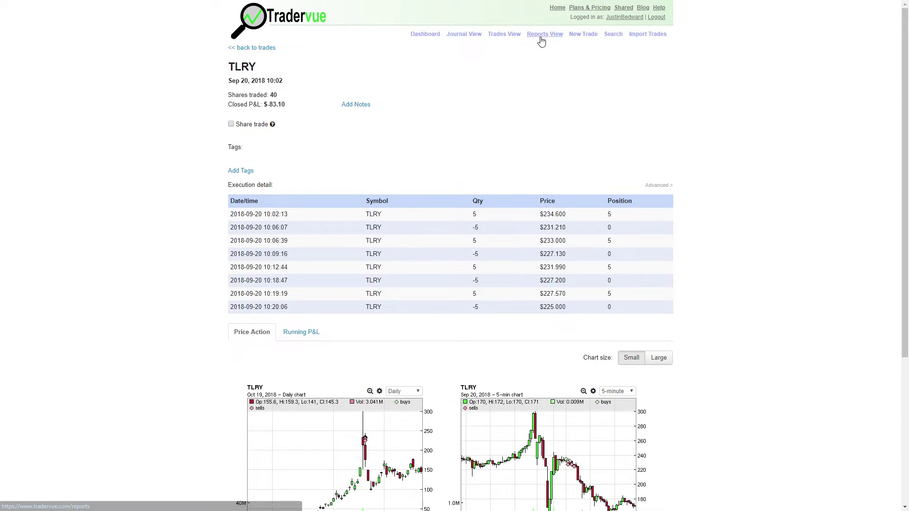
{"action": "left_click", "coordinate": [468, 34]}
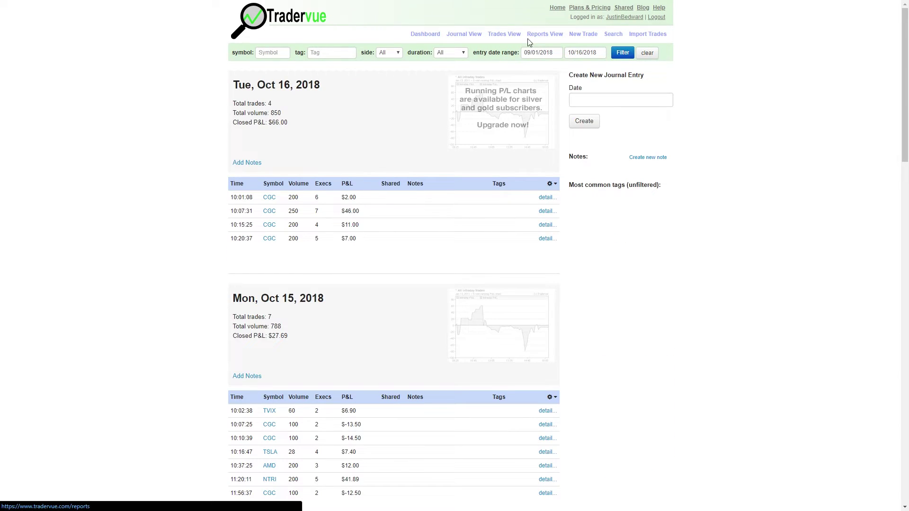
{"action": "left_click", "coordinate": [545, 34]}
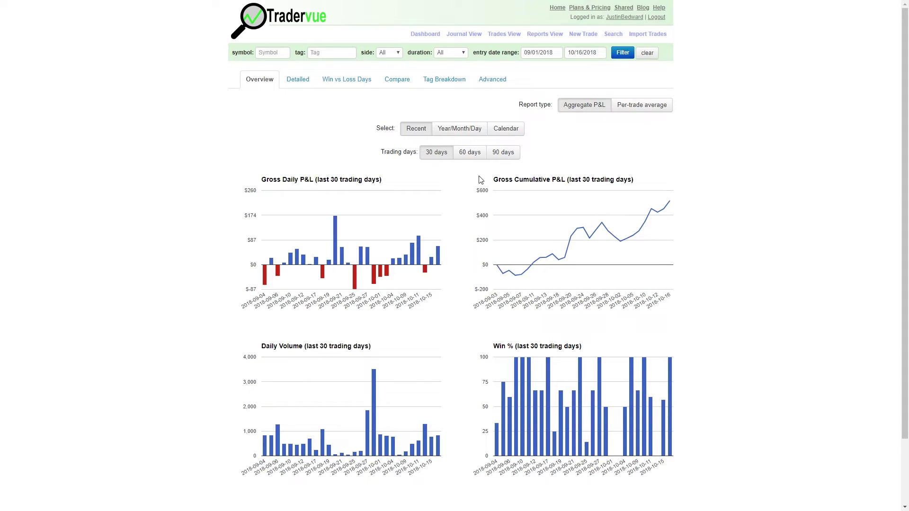